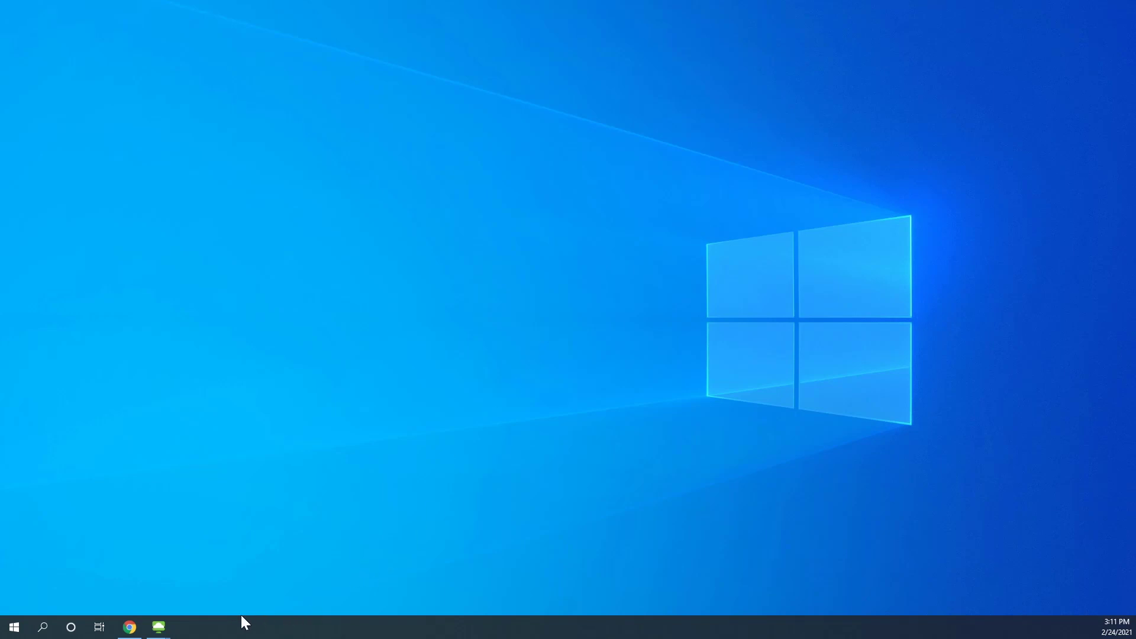
Bring the remote desktop full-screen and launch the VDI ToolKit Management Console
mouse_move(158, 628)
left_click(131, 573)
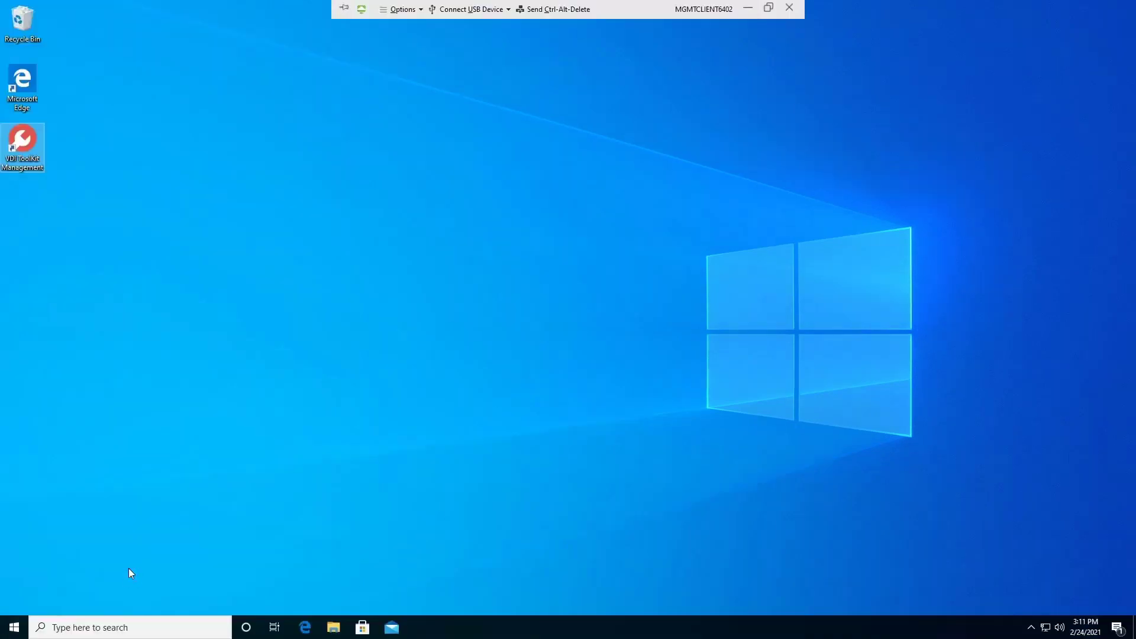
double_click(33, 168)
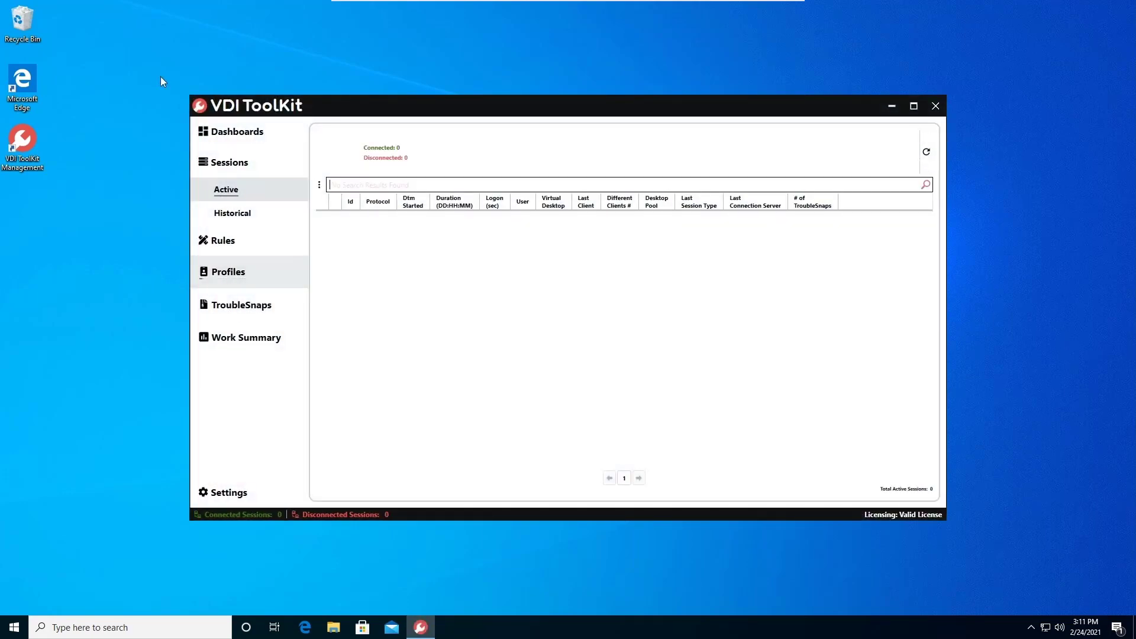
Maximize the console and navigate to Rules > Rule Items > App Automation
left_click(913, 108)
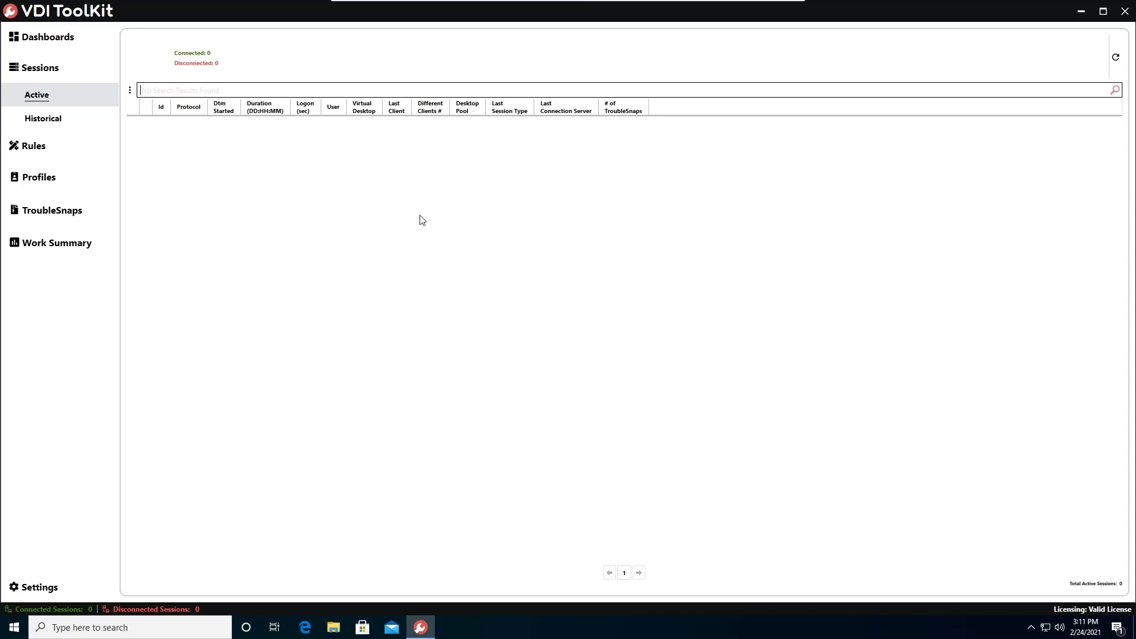
left_click(87, 141)
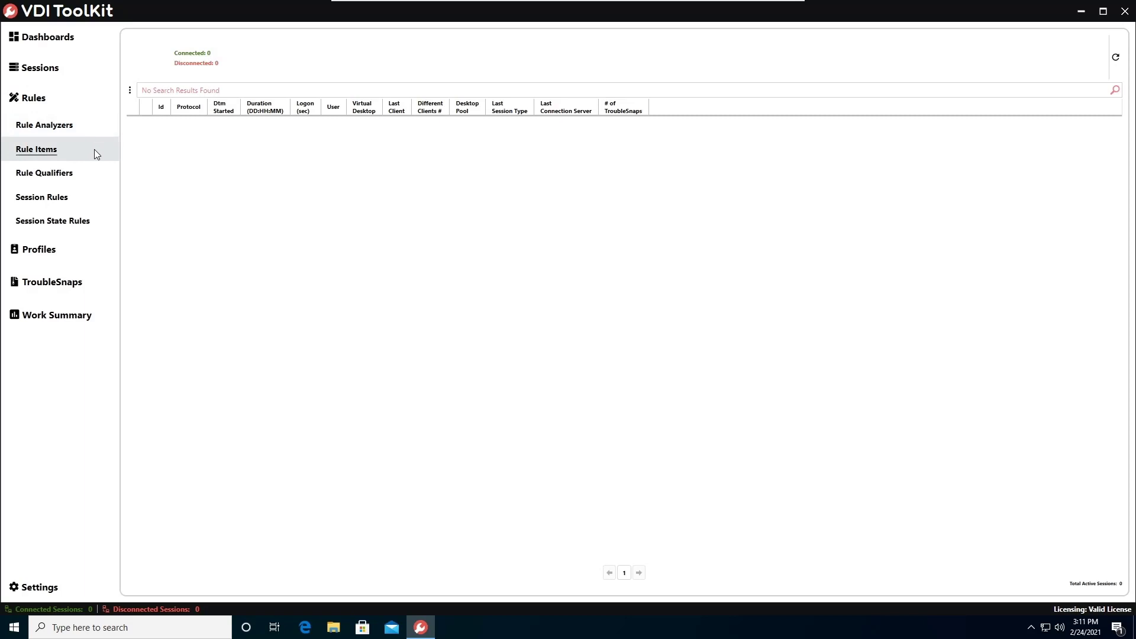
left_click(94, 149)
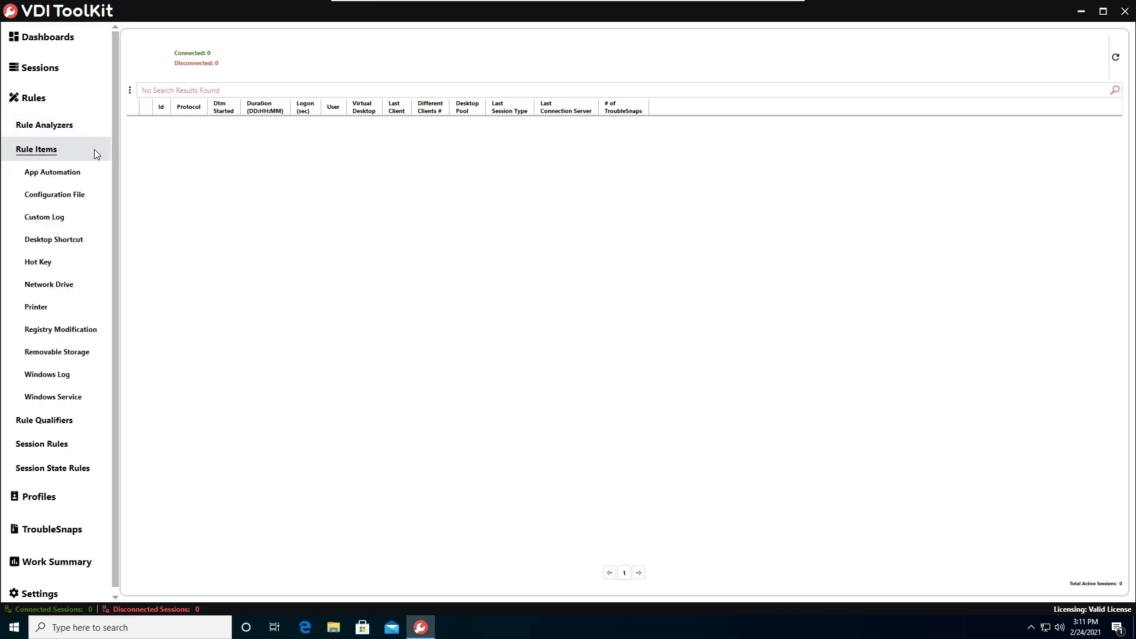
left_click(92, 178)
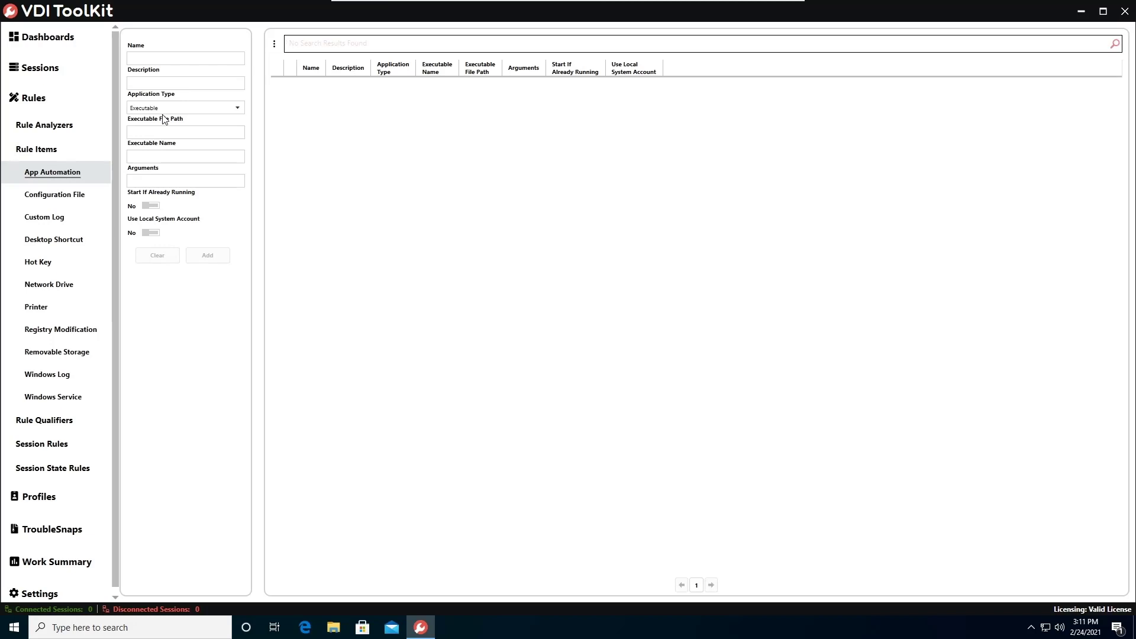
Enter 'Notepad' as the item's name and description, and select the Executable application type
left_click(209, 59)
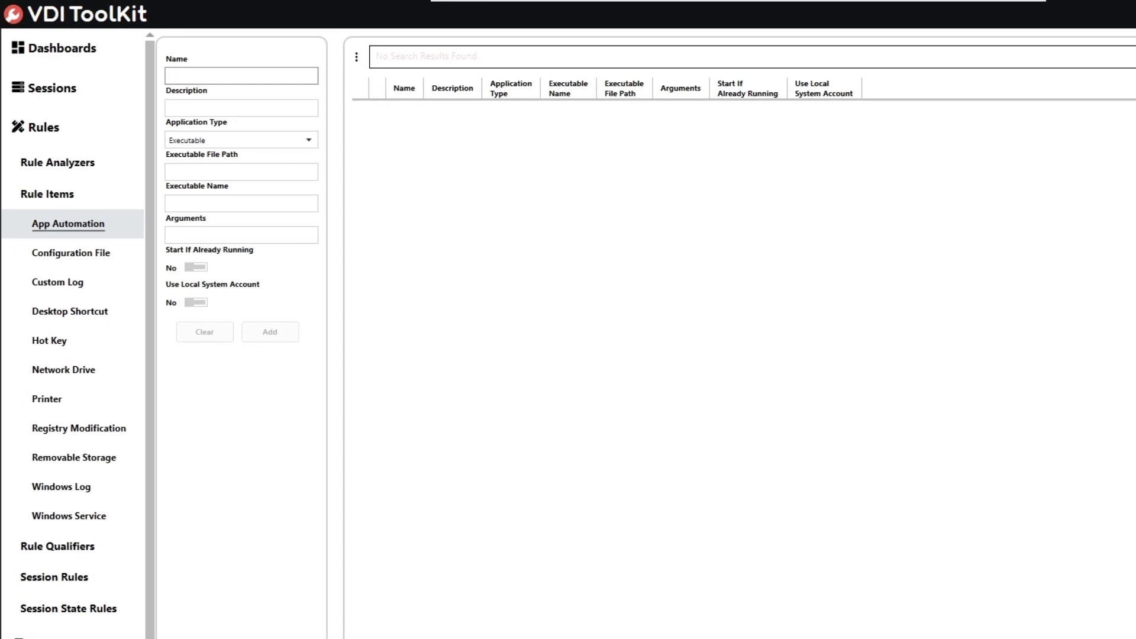
left_click(255, 76)
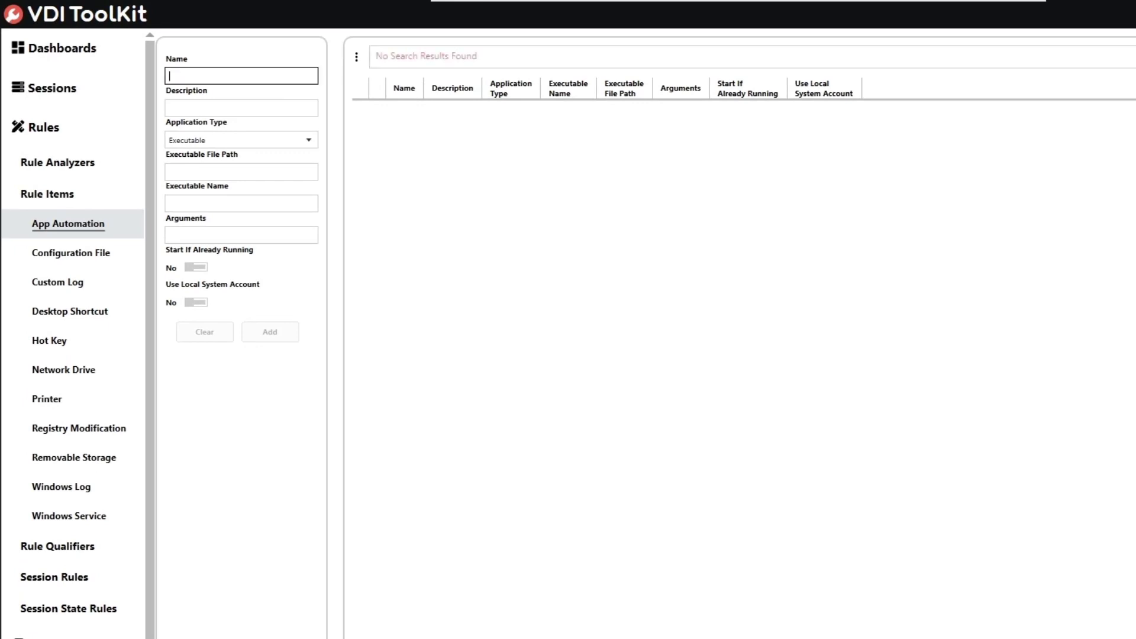
type("Notepad")
key("Tab")
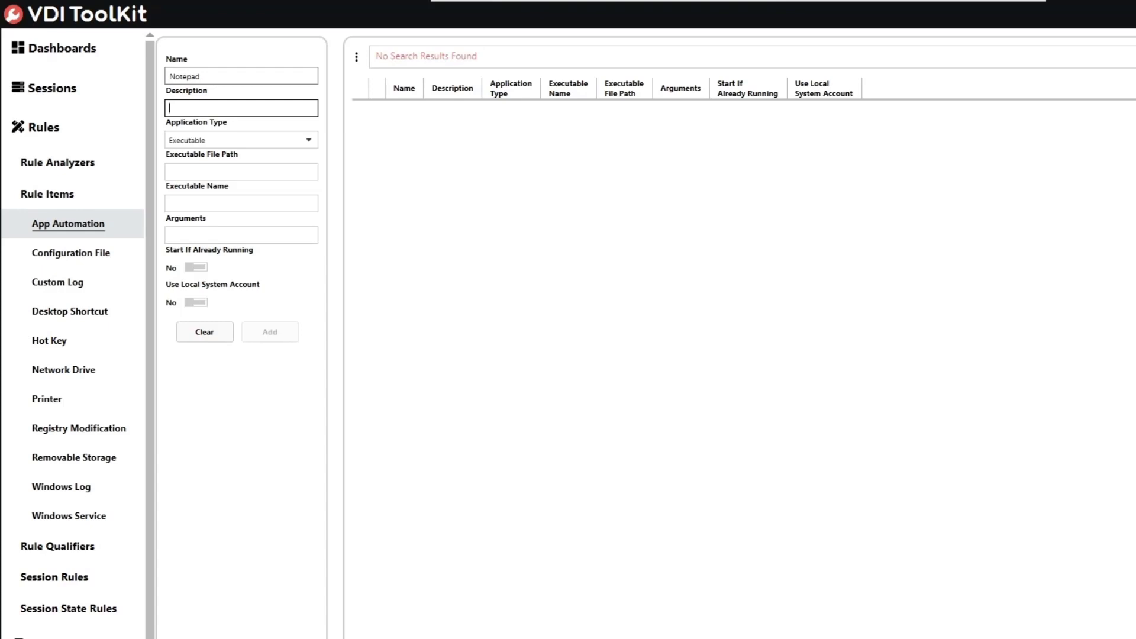
type("Notepad")
key("Tab")
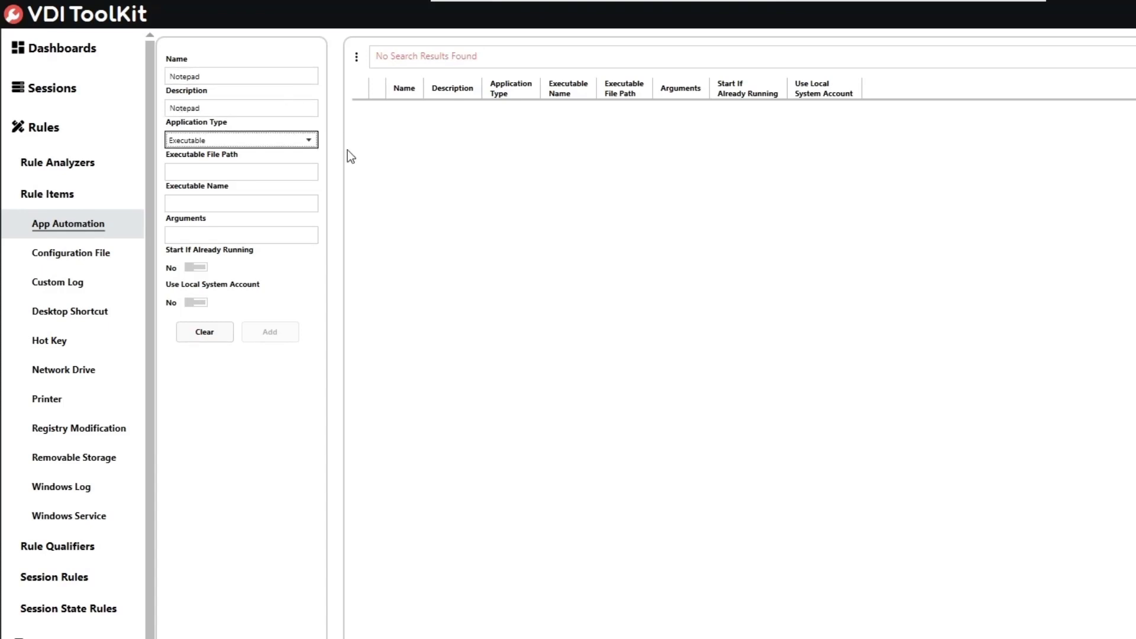
left_click(297, 144)
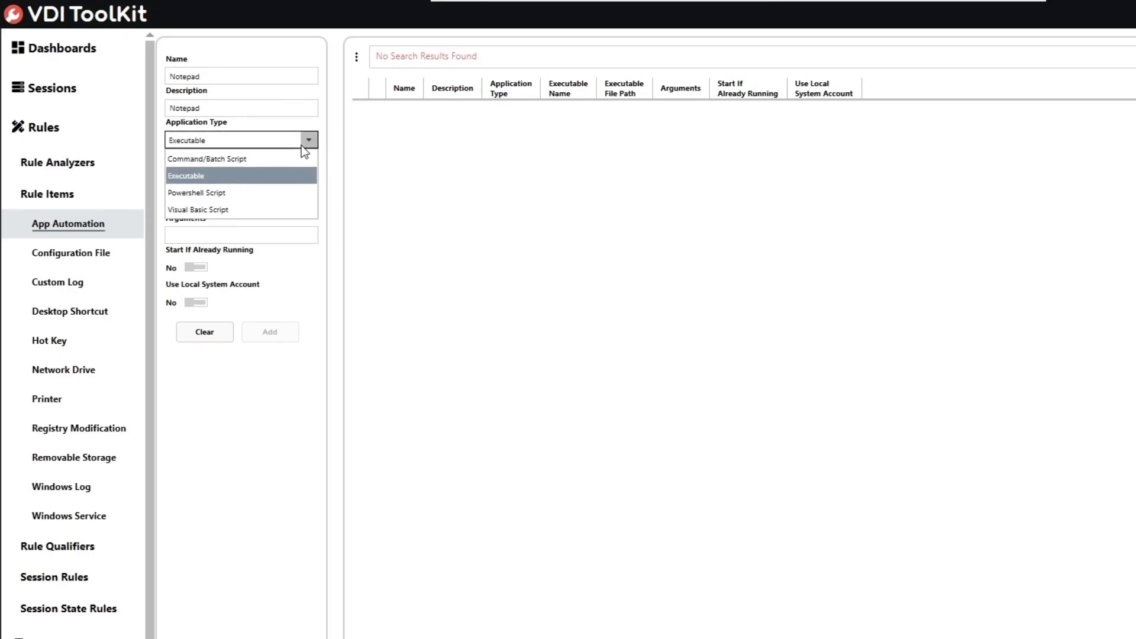
left_click(249, 179)
Set the executable file path to %SYSTEMROOT%\System32 and the executable name to notepad.exe
left_click(249, 177)
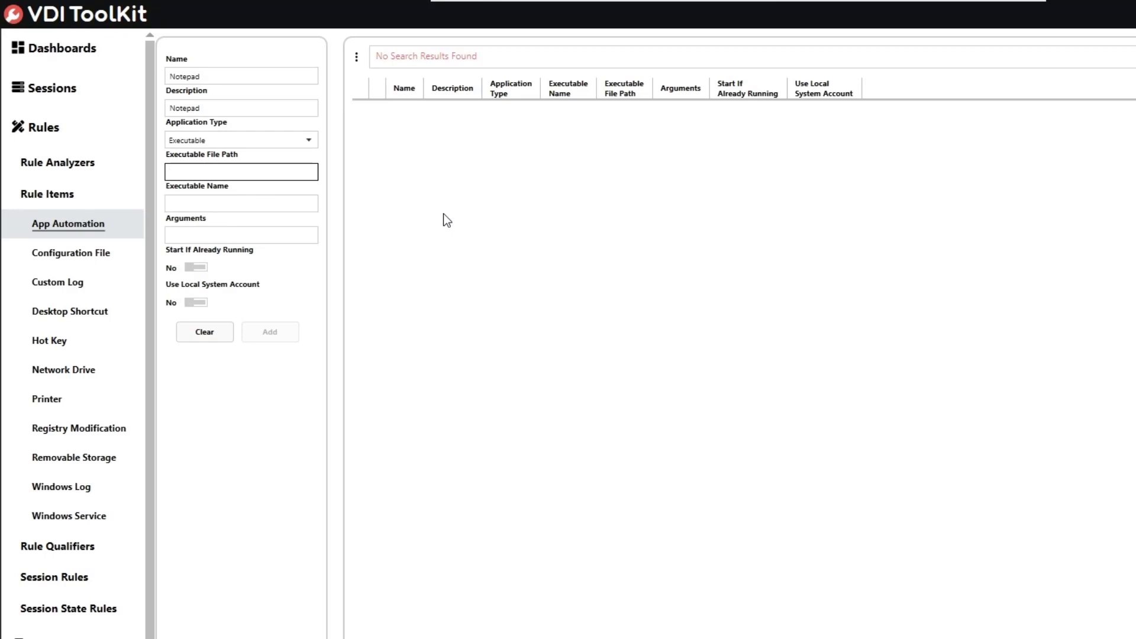
type("%SYSTEMROOT%\\System32")
left_click(249, 204)
type("notepad")
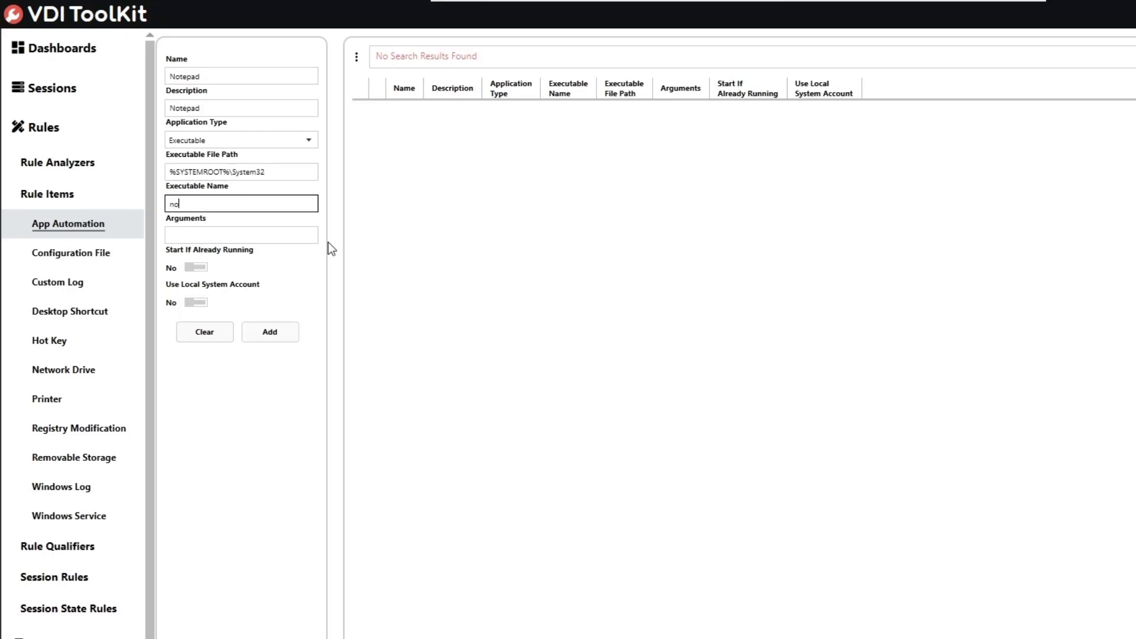
type(".exe")
Add the Notepad executable item, refresh the table, and expand Session State Rules
left_click(264, 335)
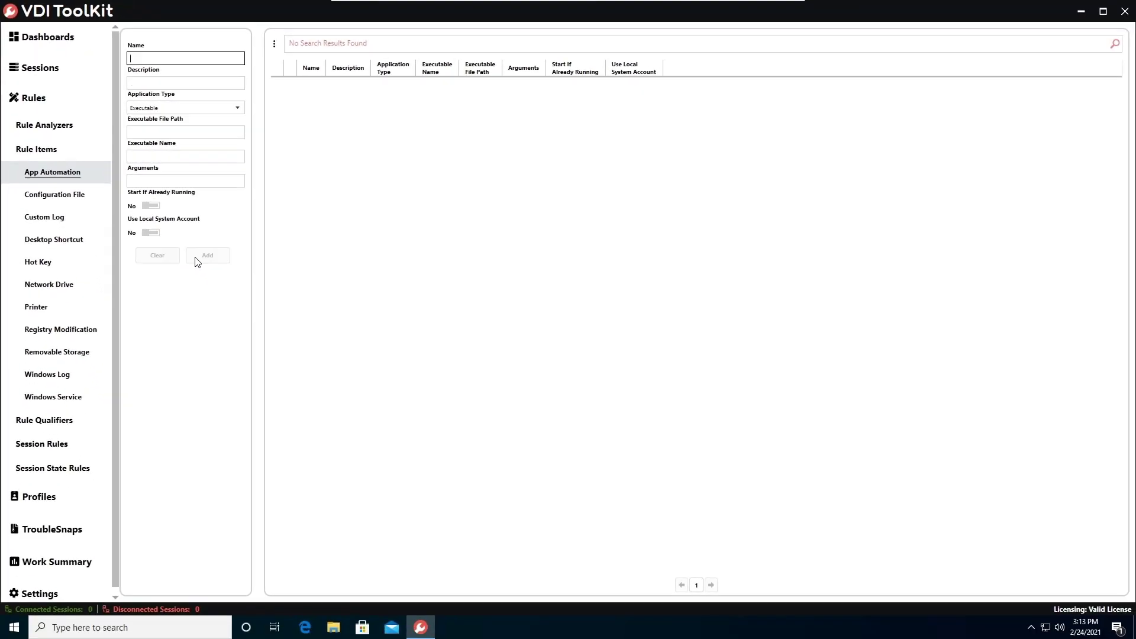
left_click(1115, 43)
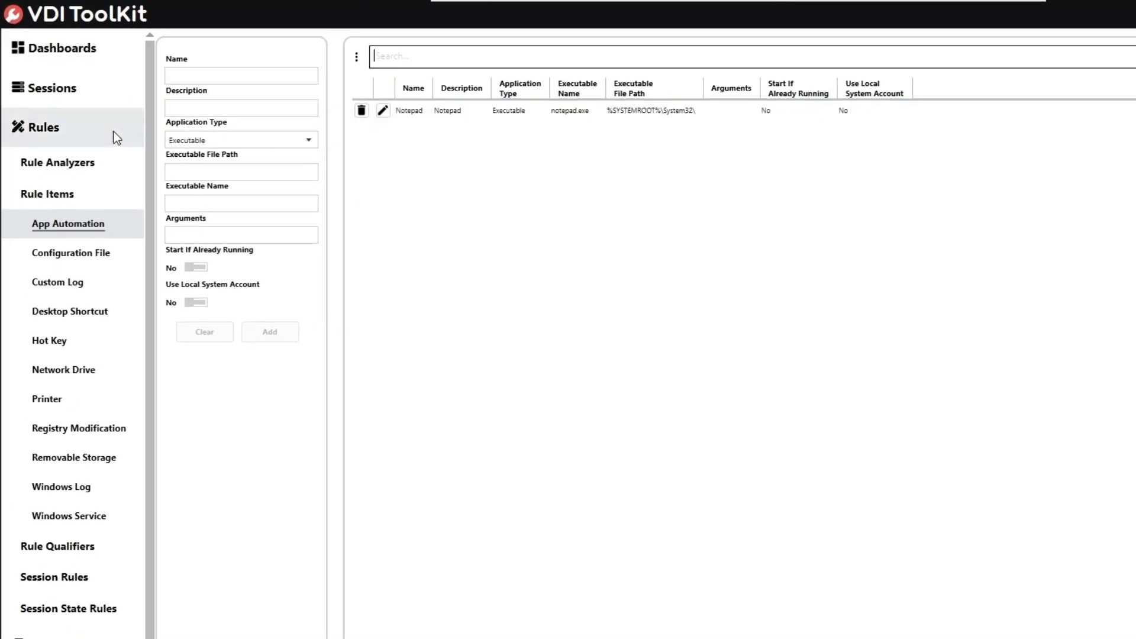
left_click(94, 609)
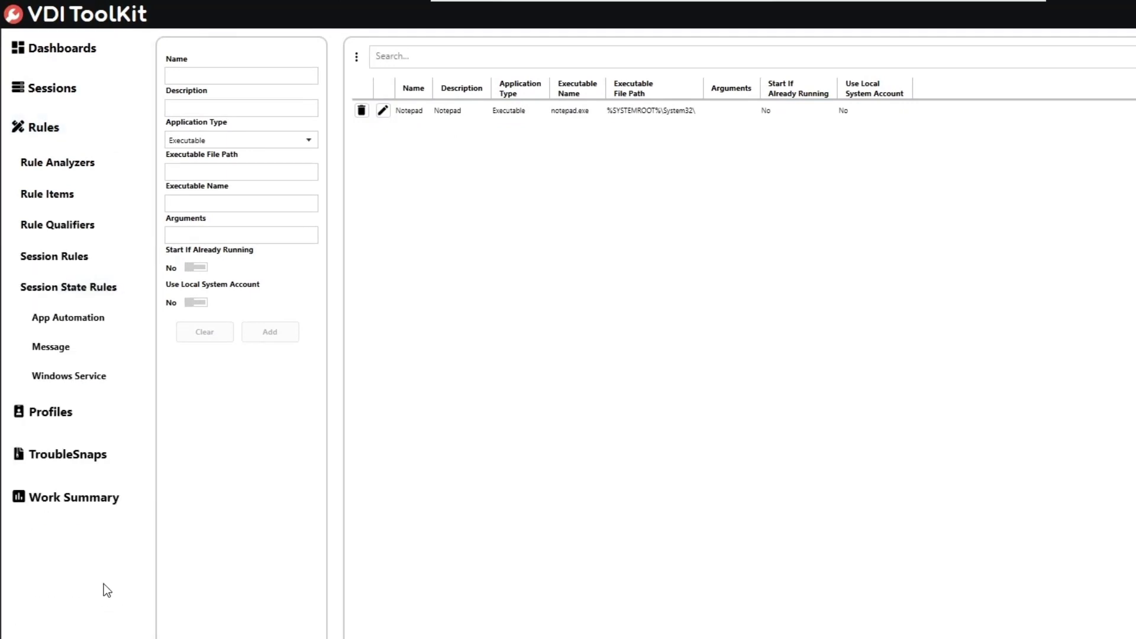
Start a session state App Automation rule named 'Notepad App Automation Rule', with the same description
left_click(122, 316)
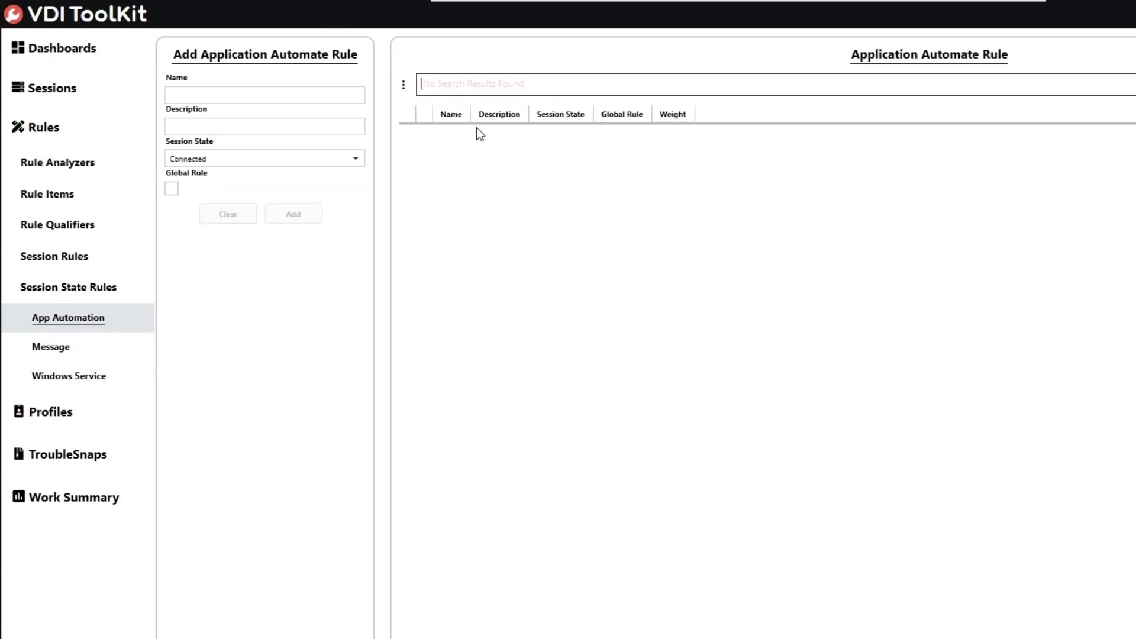
left_click(278, 95)
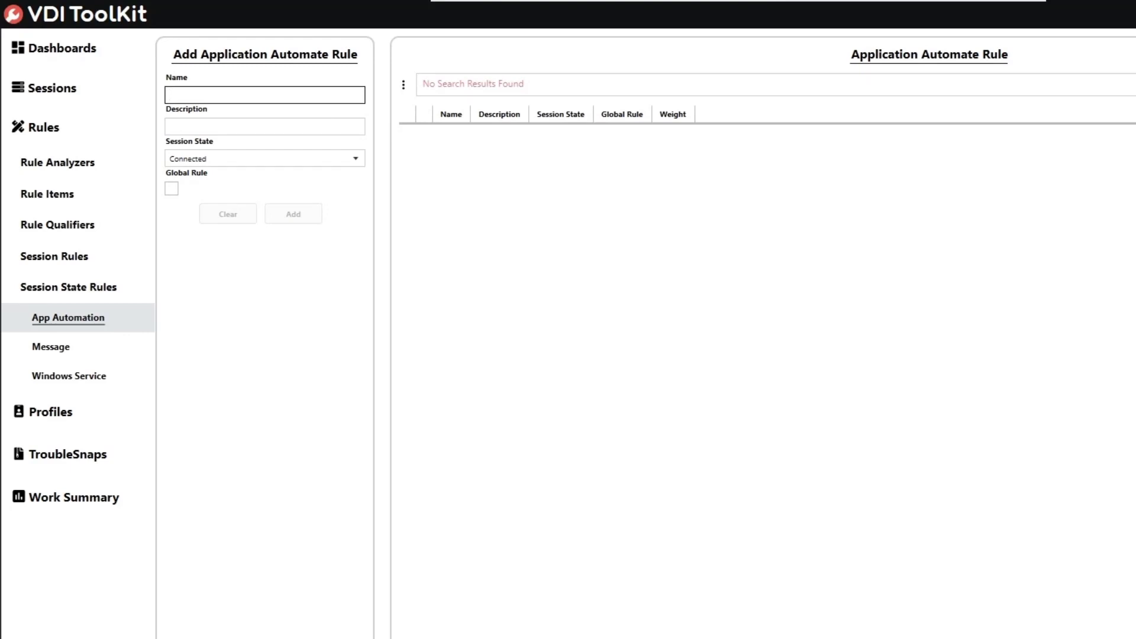
type("Default")
key("BackSpace")
key("BackSpace")
key("BackSpace")
key("BackSpace")
key("BackSpace")
key("BackSpace")
key("BackSpace")
type("Notepad App Automation Rule")
key("Tab")
type("Notepad App Aut")
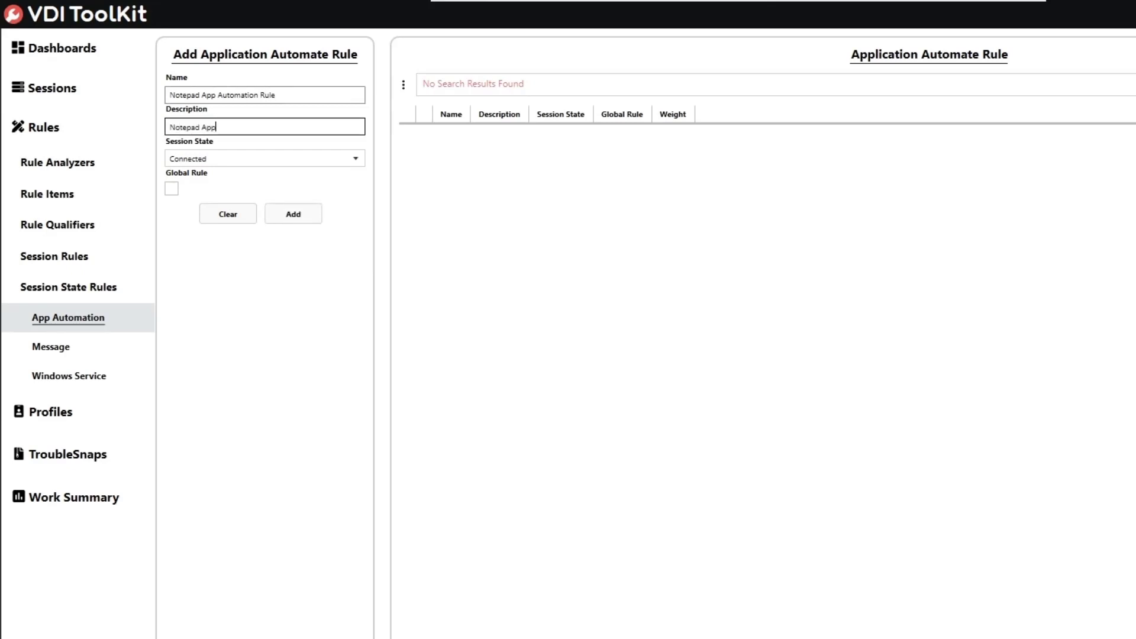
type("omation Rule")
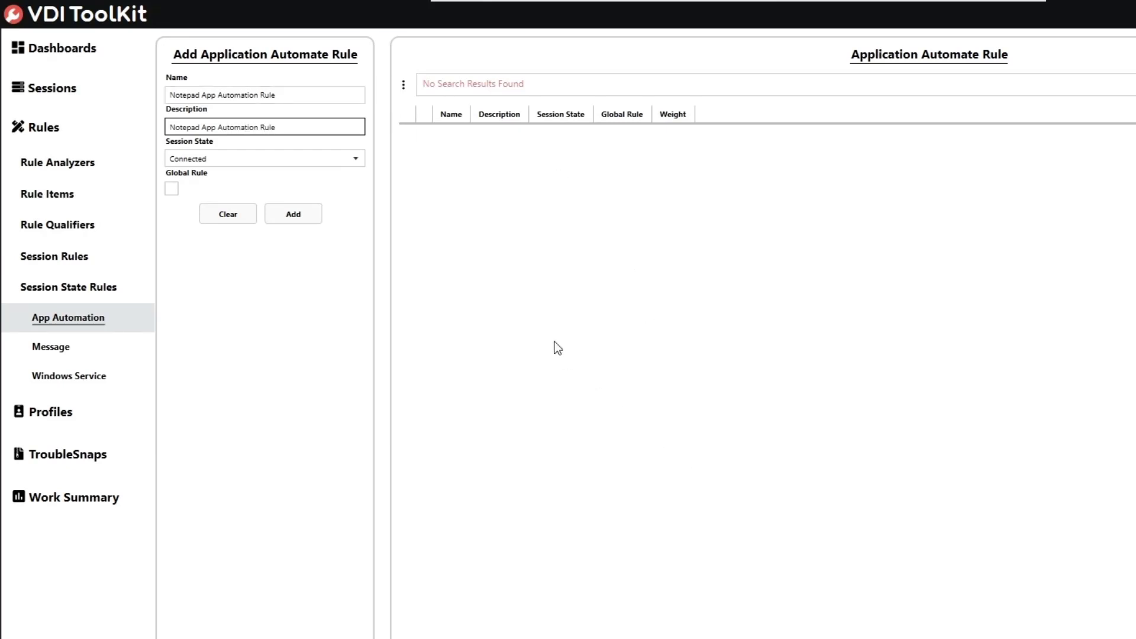
Keep the session state as Connected and add the rule, opening its Edit dialog
left_click(355, 163)
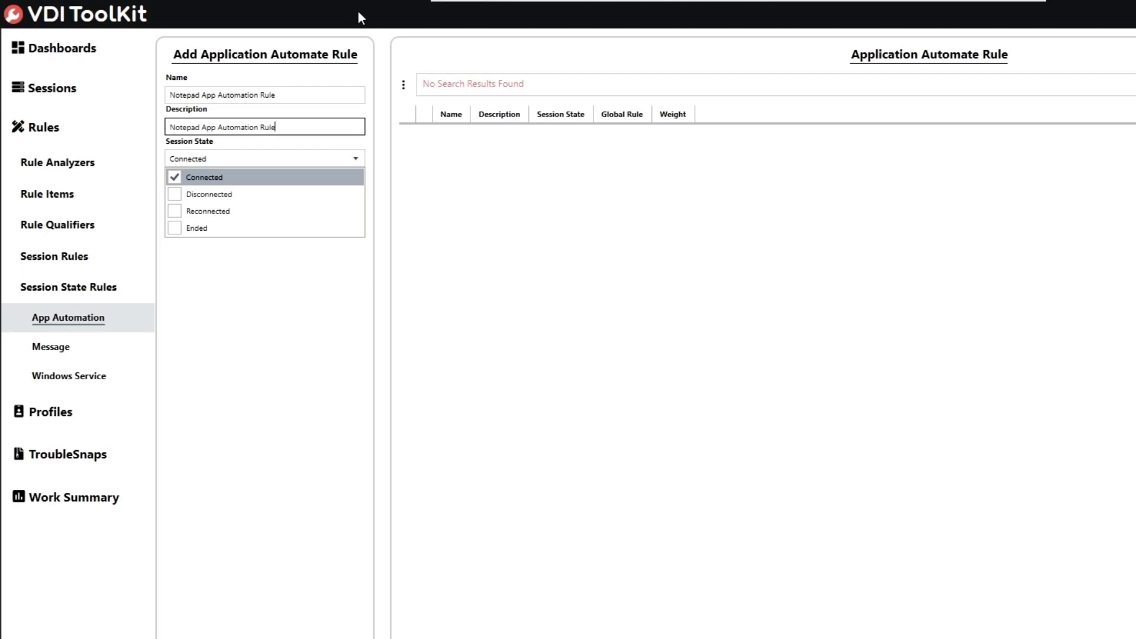
left_click(325, 343)
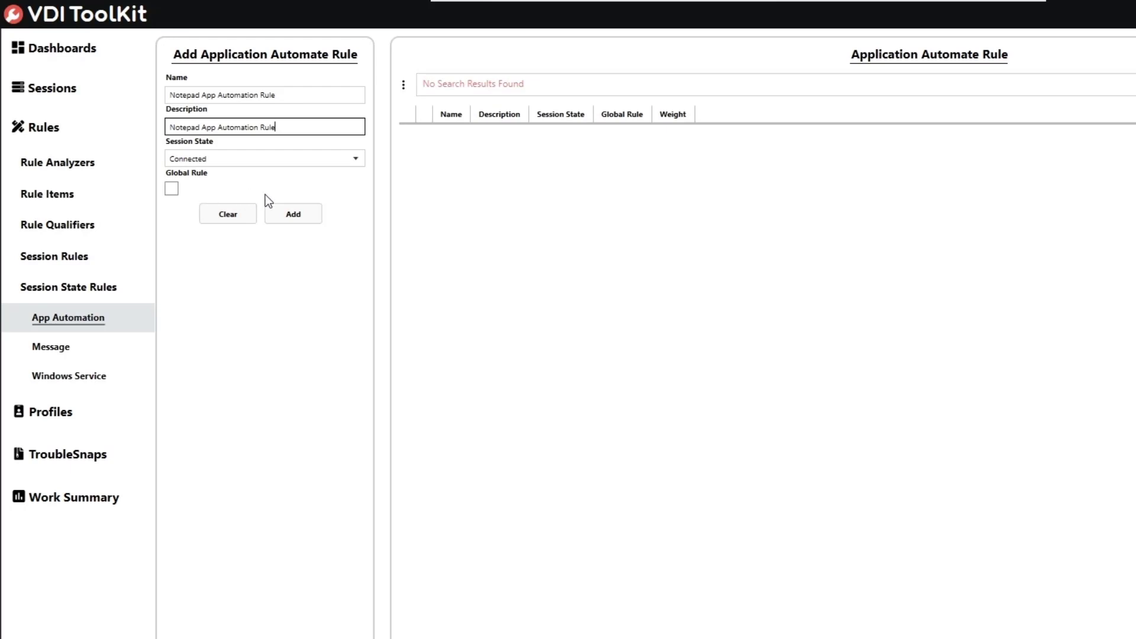
left_click(279, 213)
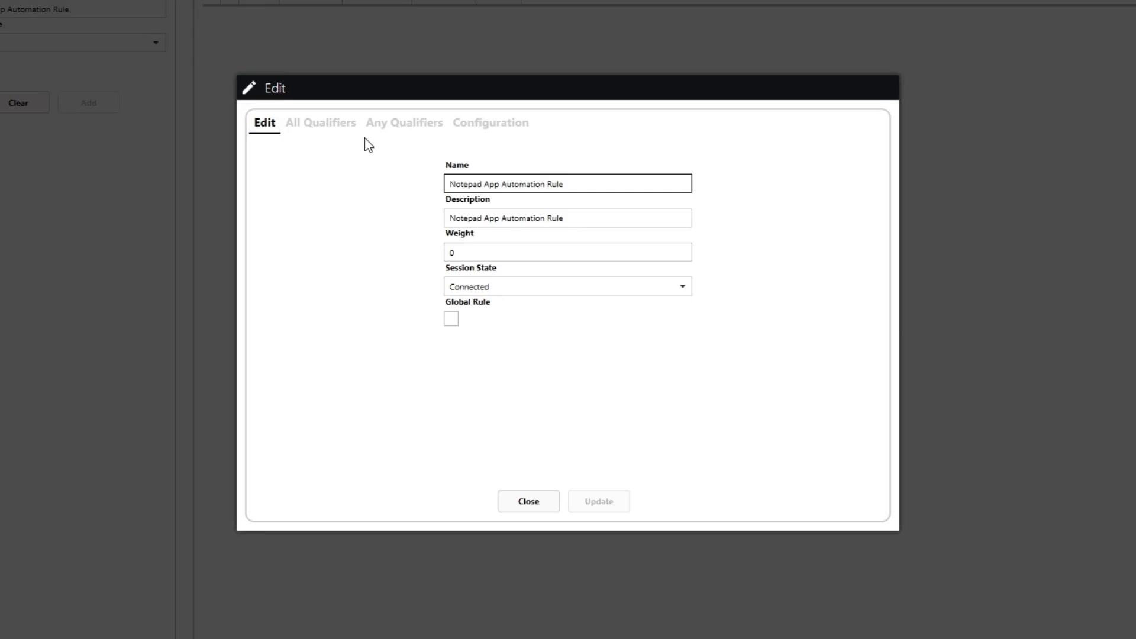
Search for 'vditool' and add the toolkit user as an Any qualifier
left_click(400, 125)
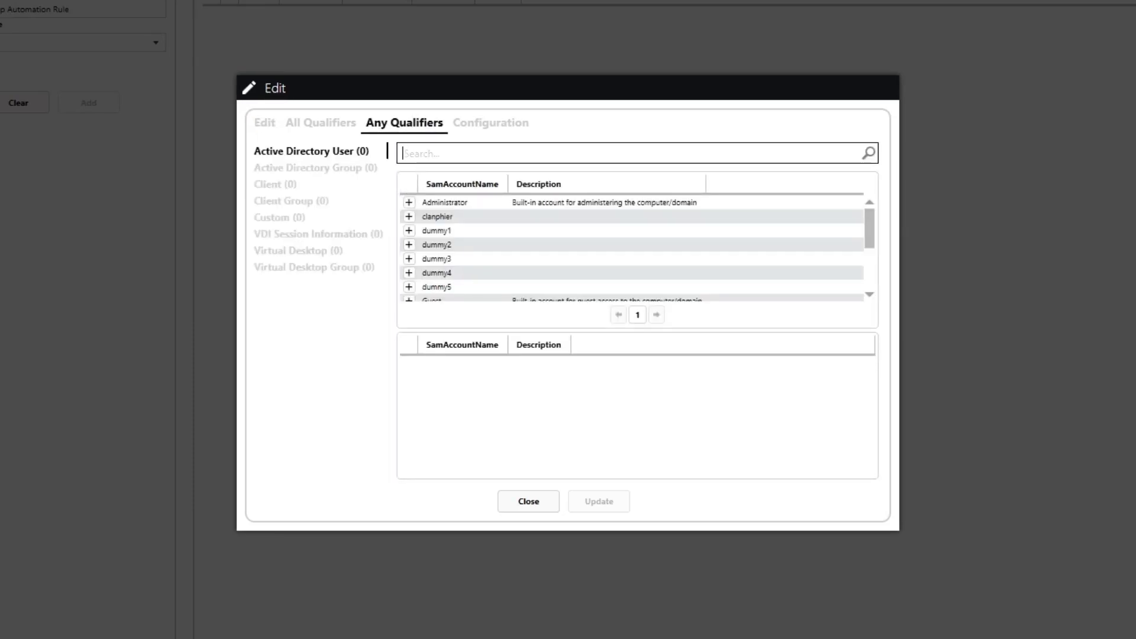
type("vditool")
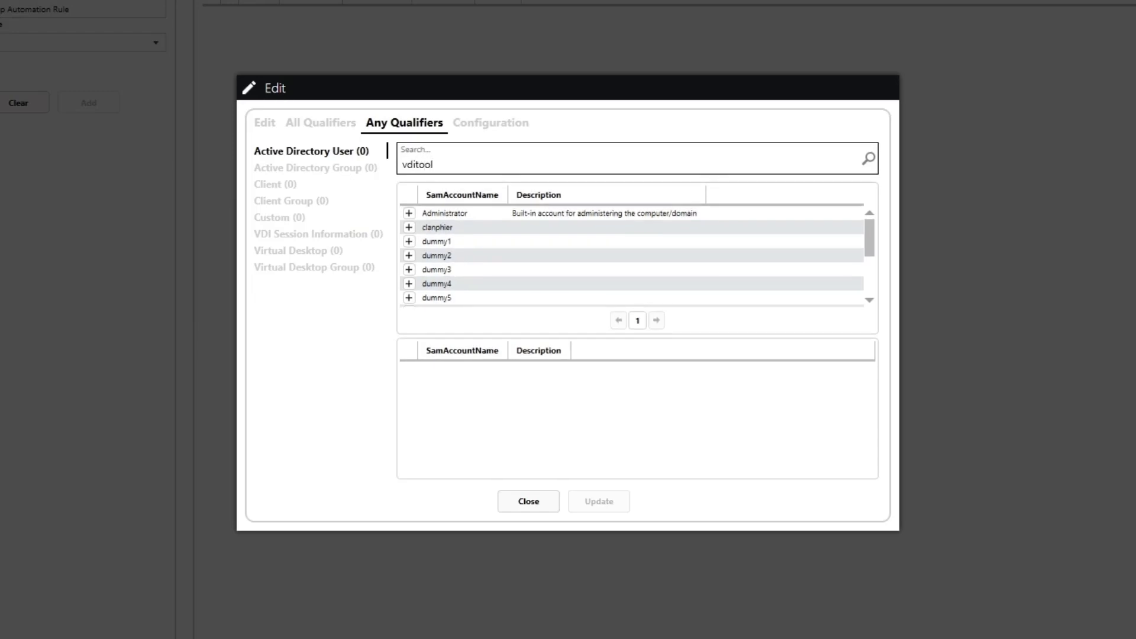
left_click(411, 229)
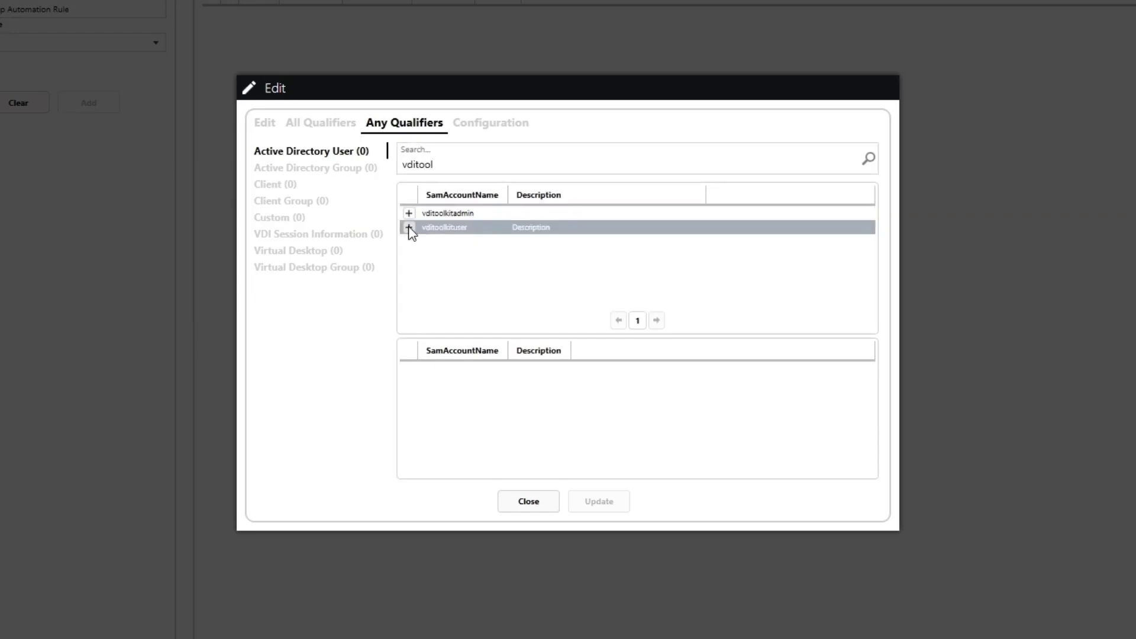
left_click(409, 228)
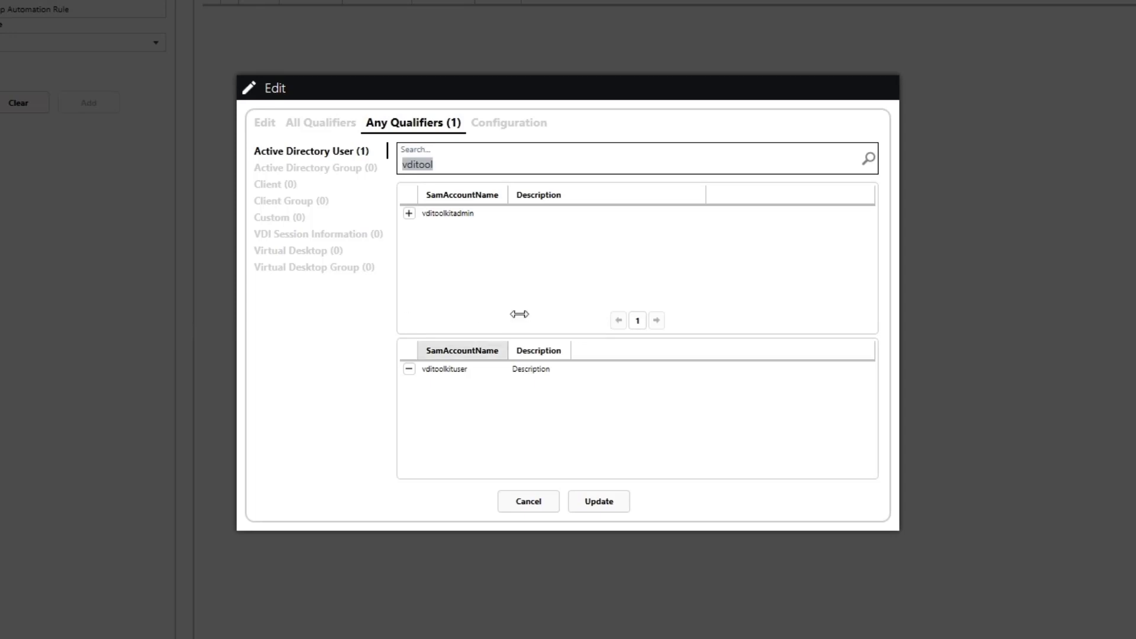
left_click(519, 128)
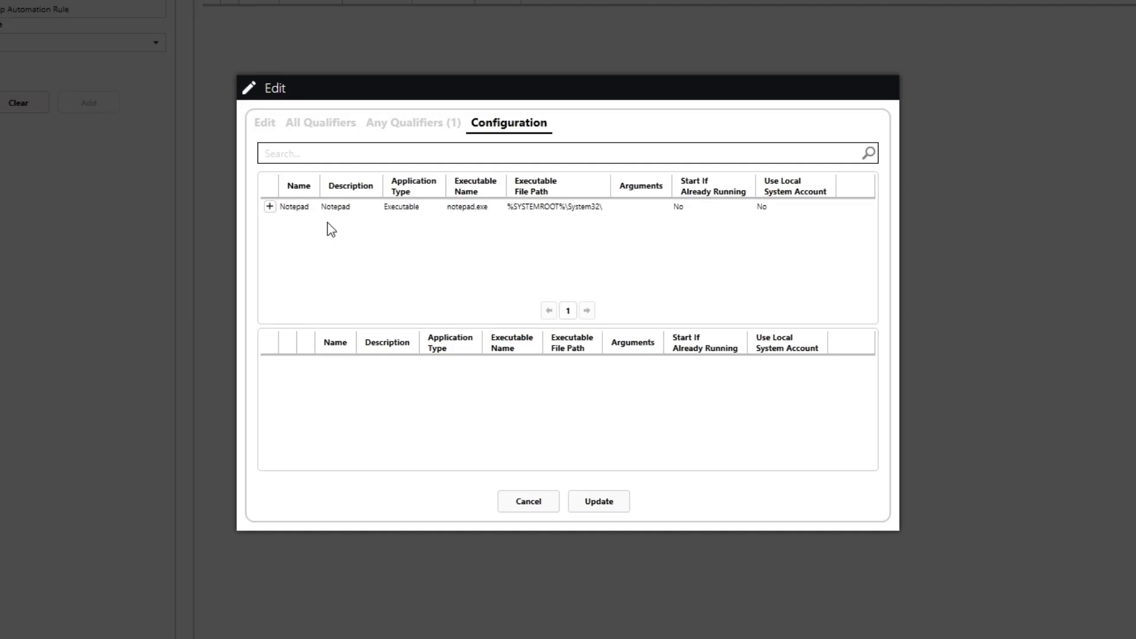
Attach Notepad in the rule's Configuration, update the rule, and select it in the list
left_click(272, 208)
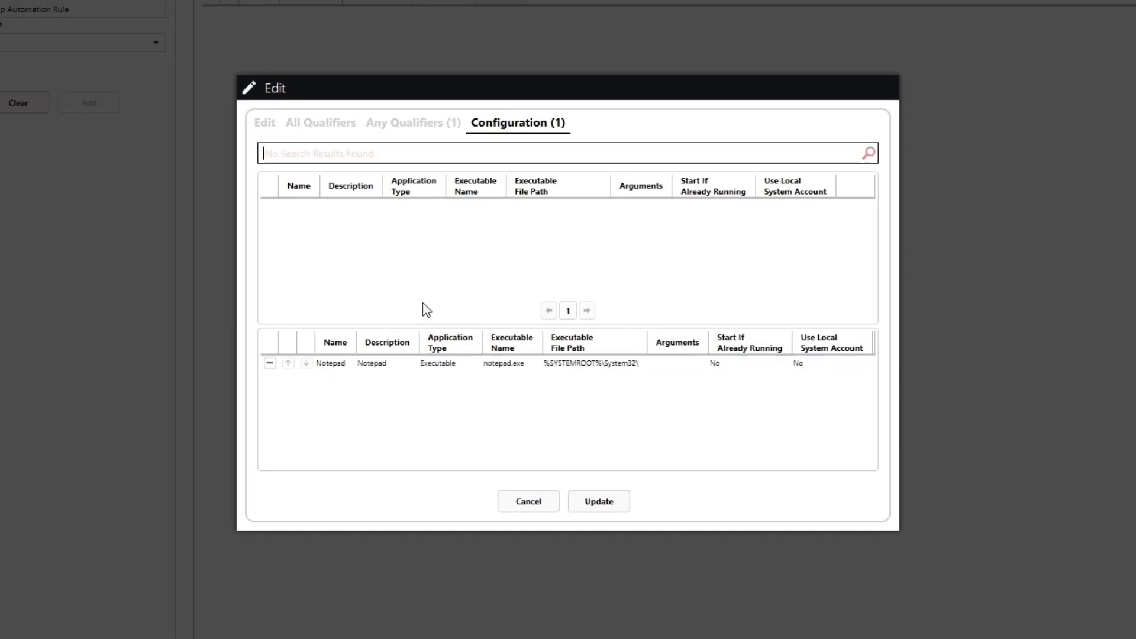
left_click(589, 500)
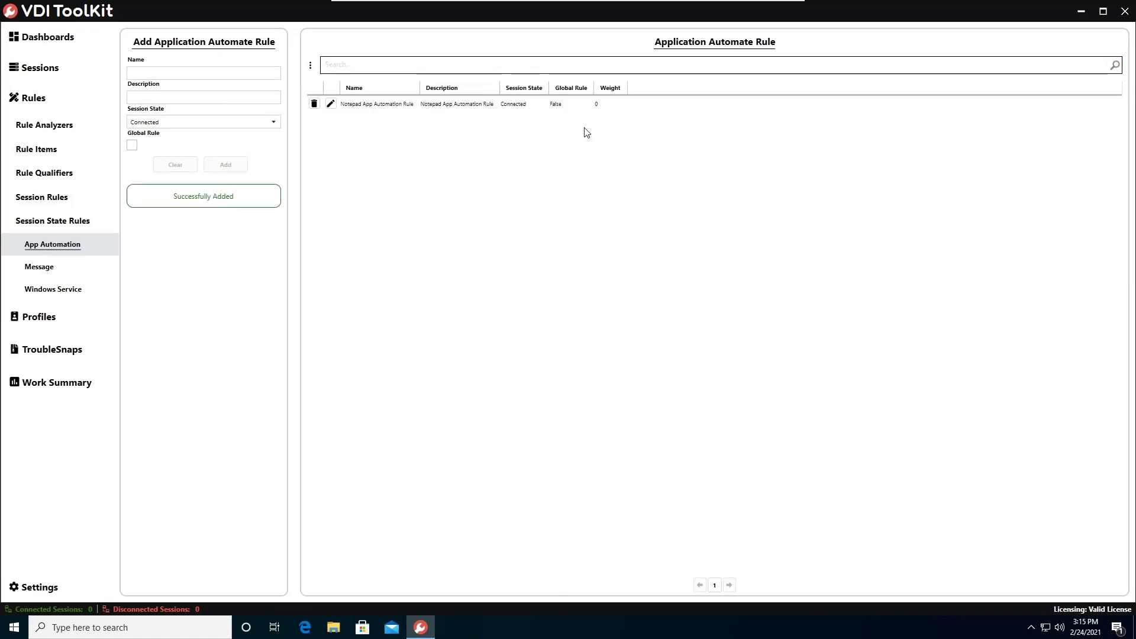
left_click(540, 107)
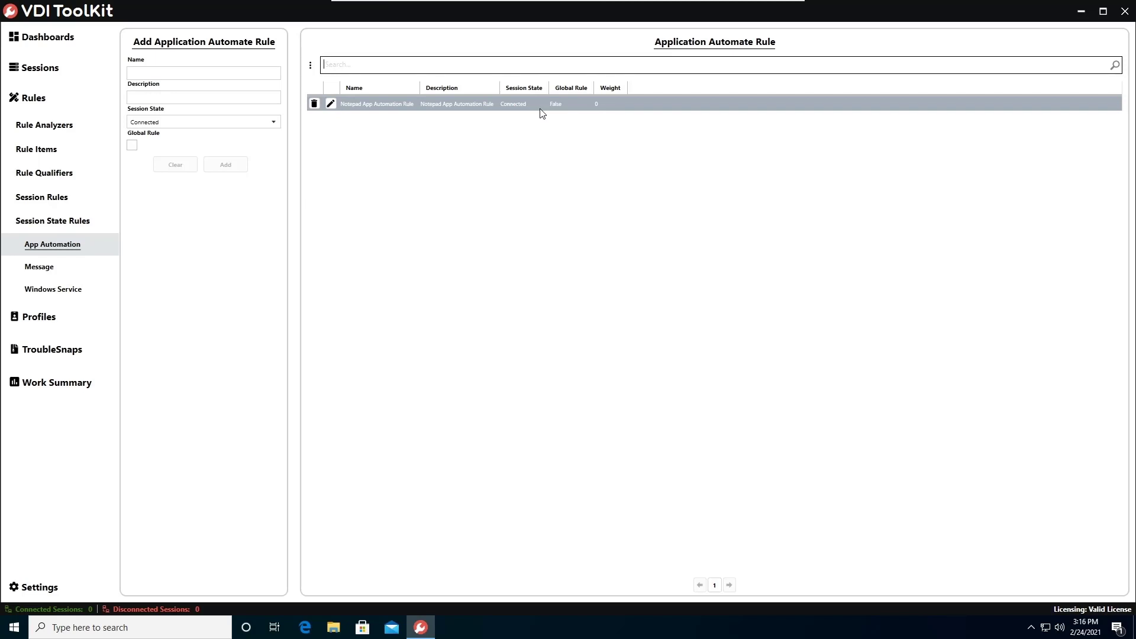
In Horizon Client, log in to view.availos.local with the account password and launch Win1064
left_click(746, 6)
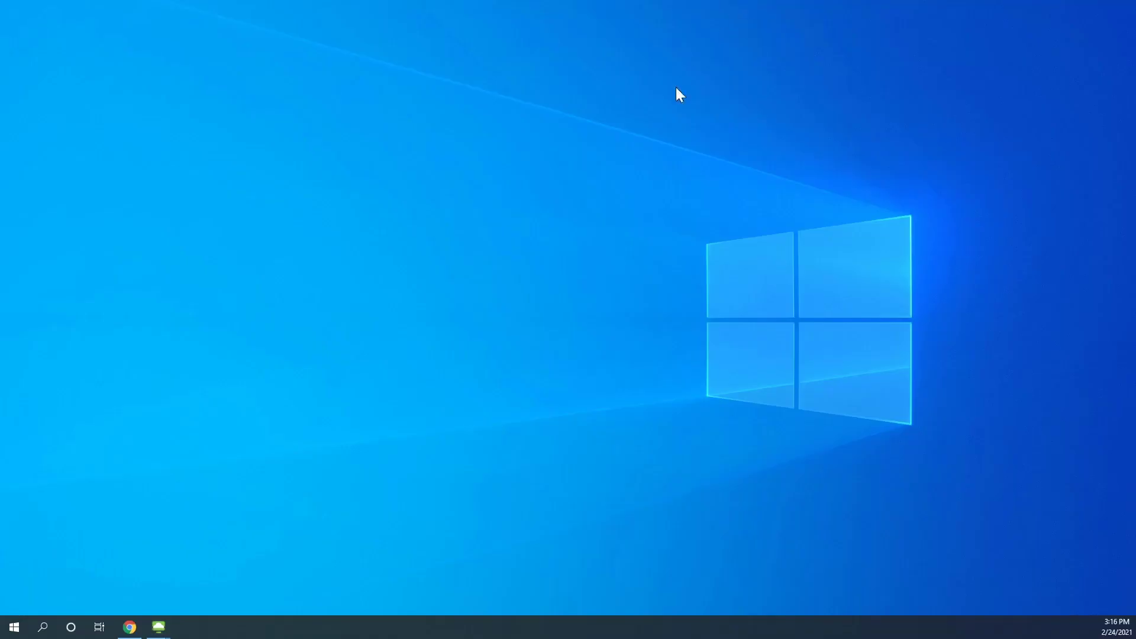
mouse_move(158, 627)
left_click(207, 587)
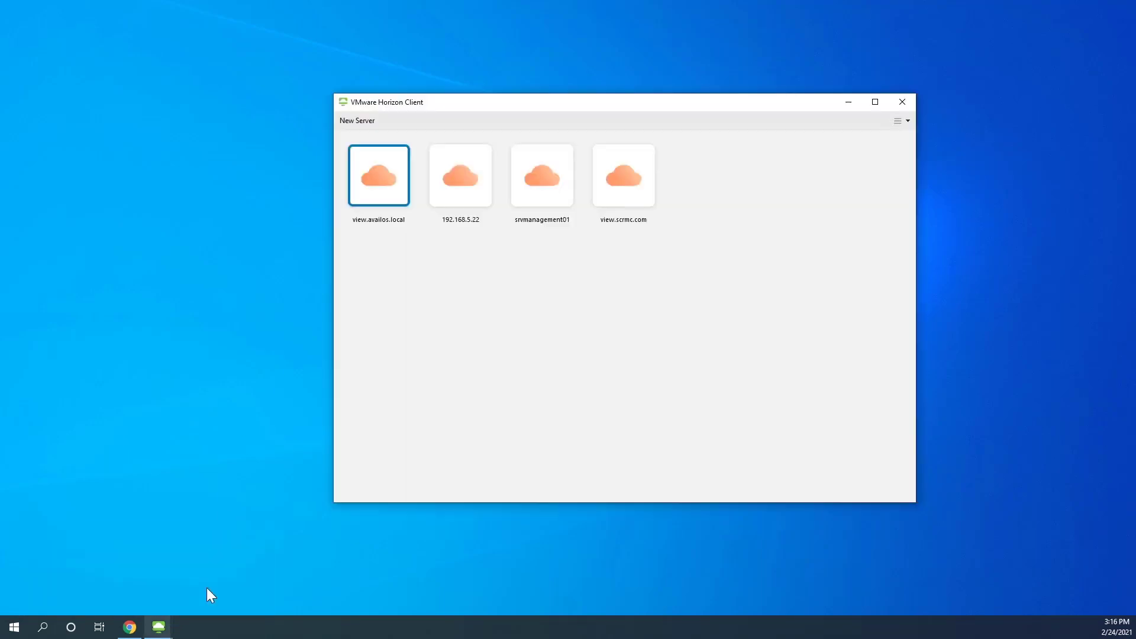
double_click(392, 190)
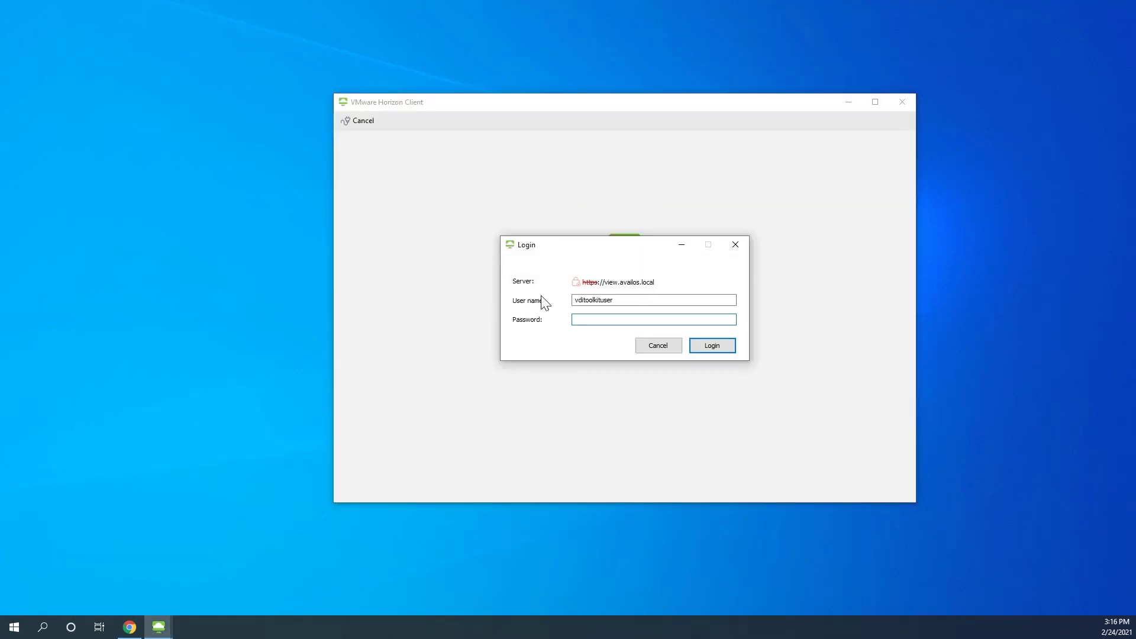
type("*********")
key("Return")
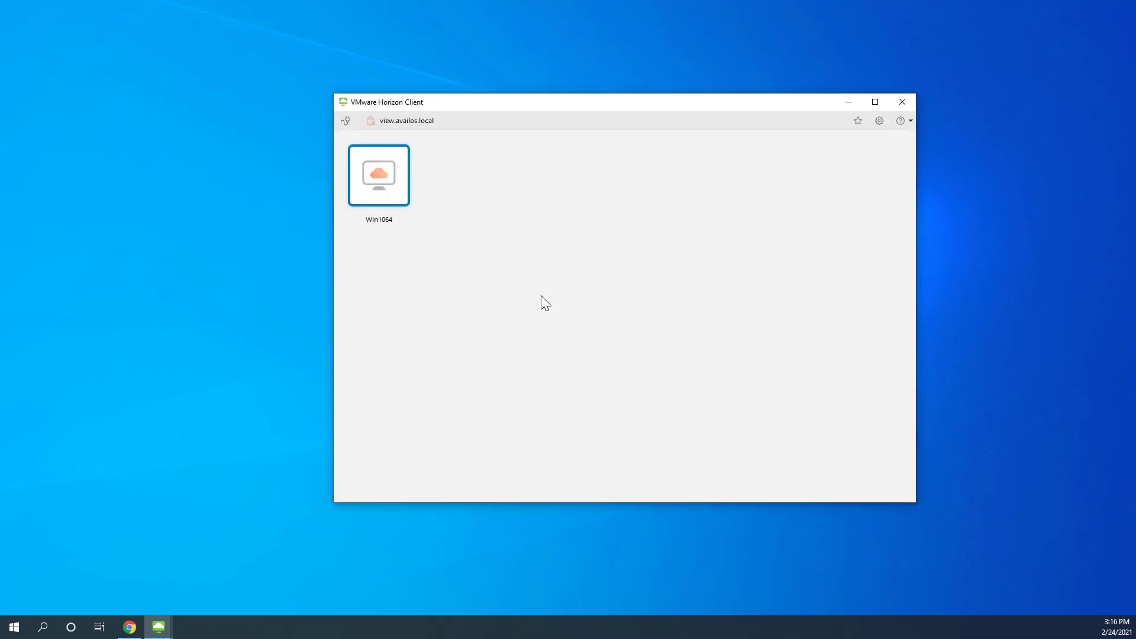
double_click(395, 188)
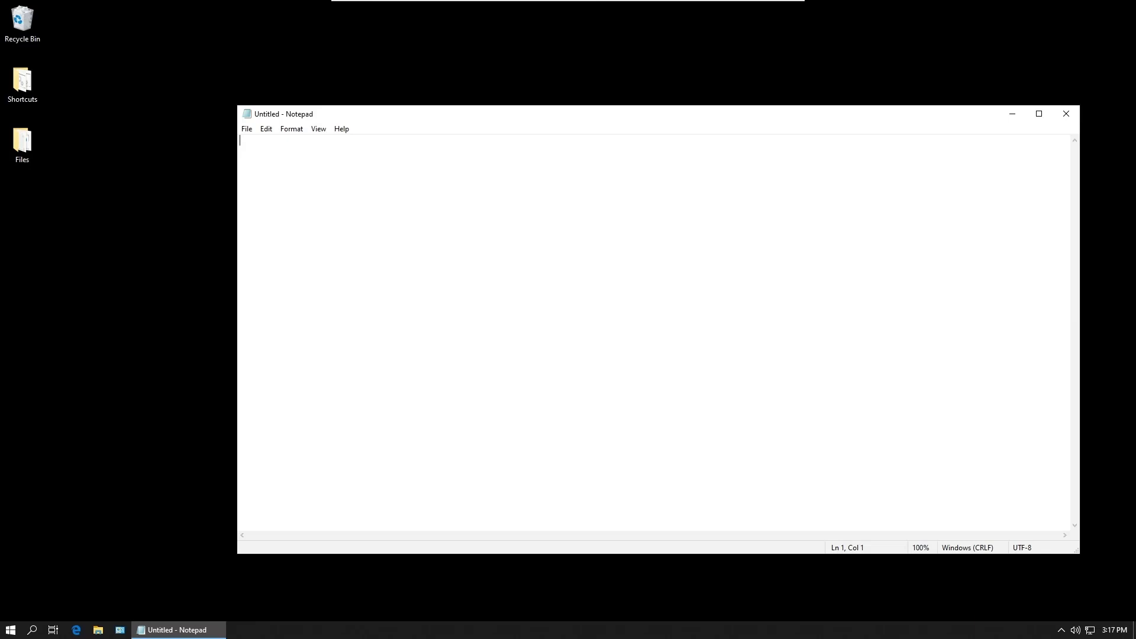
Close the auto-launched Notepad and open the session's Rules view in VDI ToolKit from the tray
left_click(1065, 114)
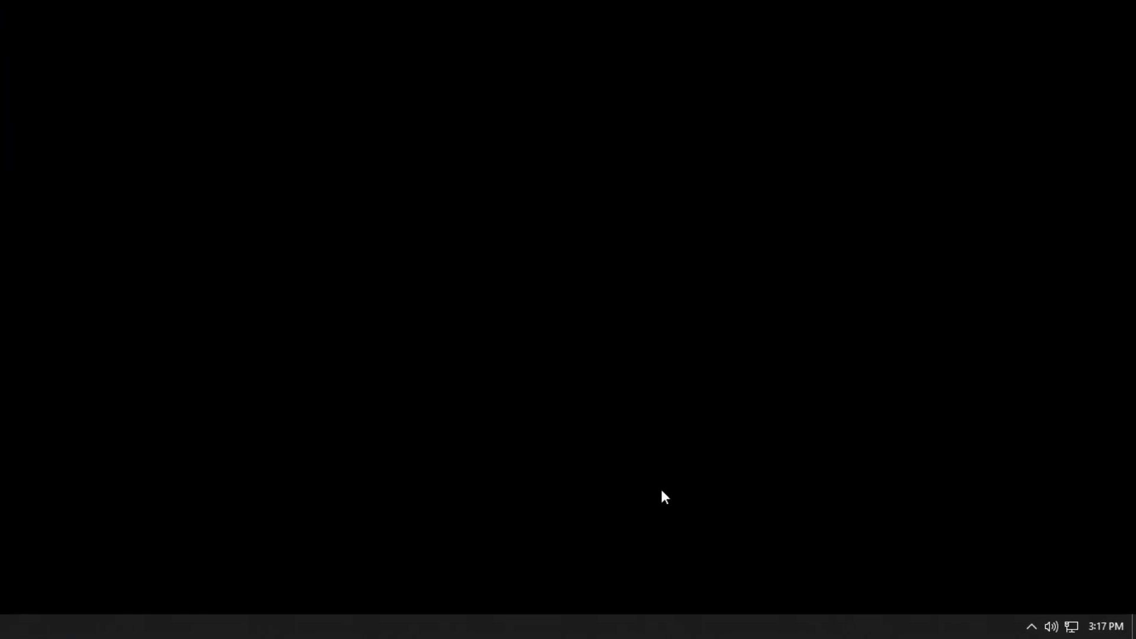
left_click(1032, 628)
left_click(1012, 565)
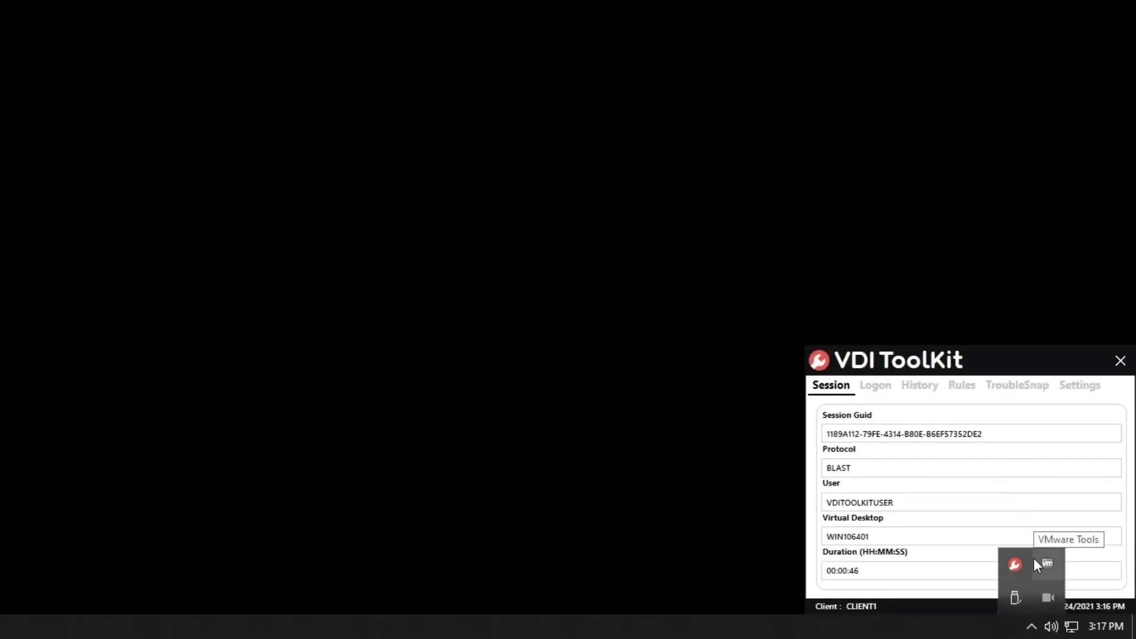
left_click(961, 389)
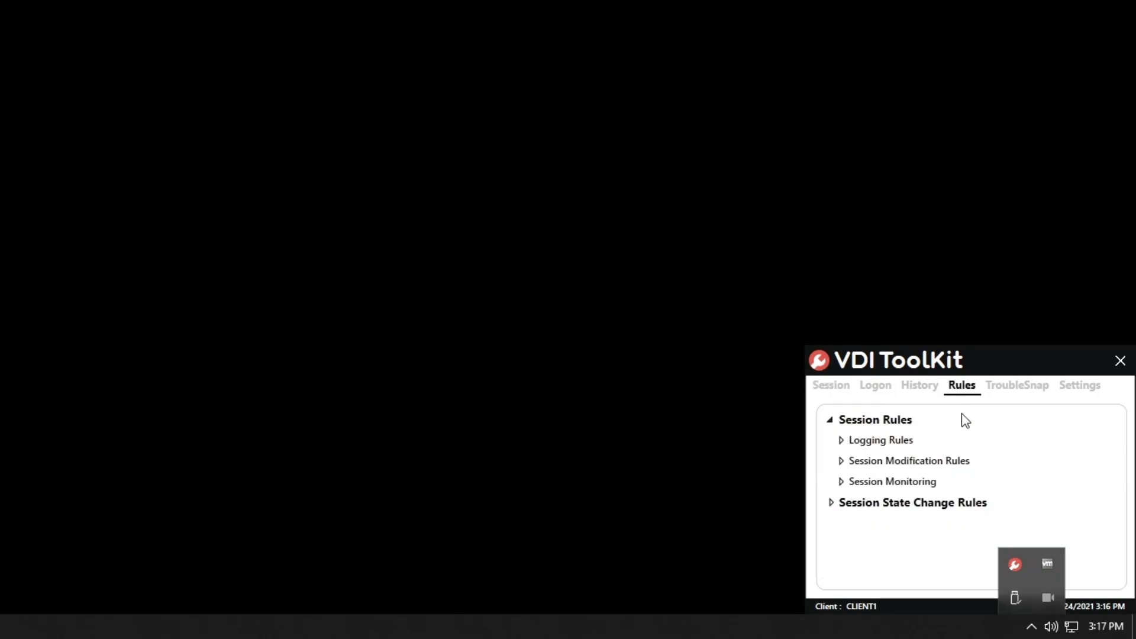
left_click(894, 452)
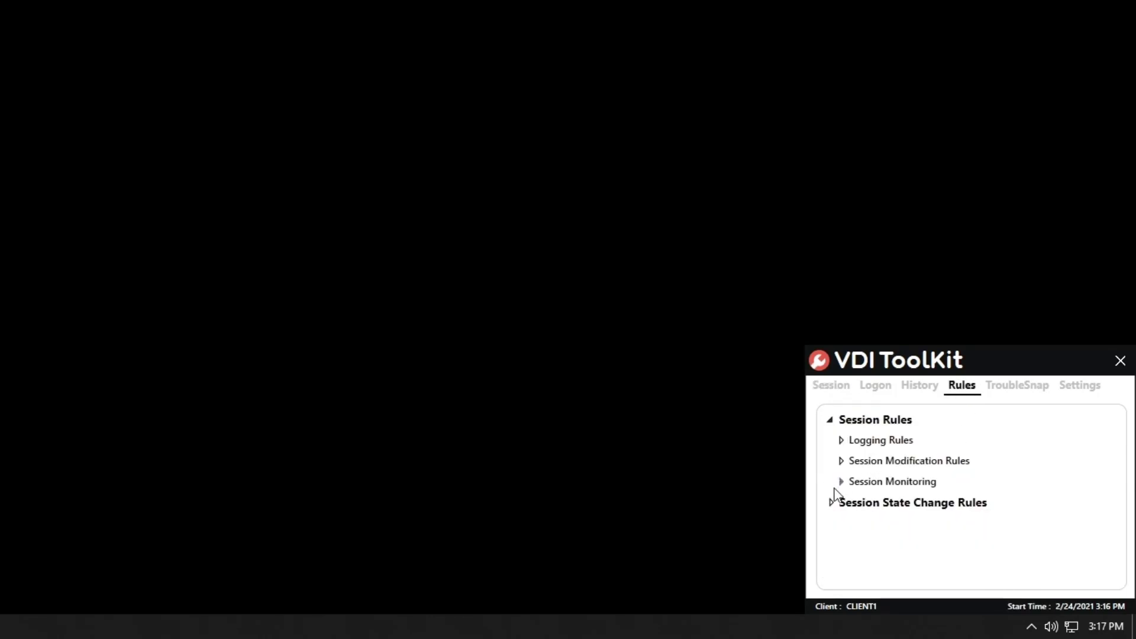
Expand Session State Change Rules and App Automation Rules to show the Notepad rule's Connected state and weight 0
left_click(830, 505)
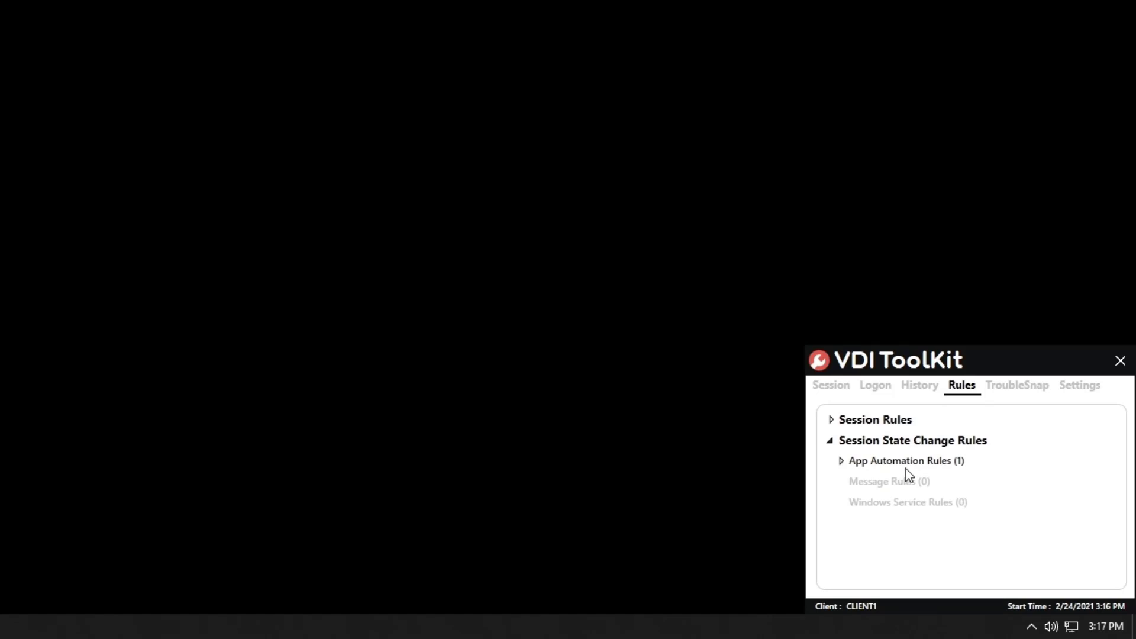
left_click(841, 462)
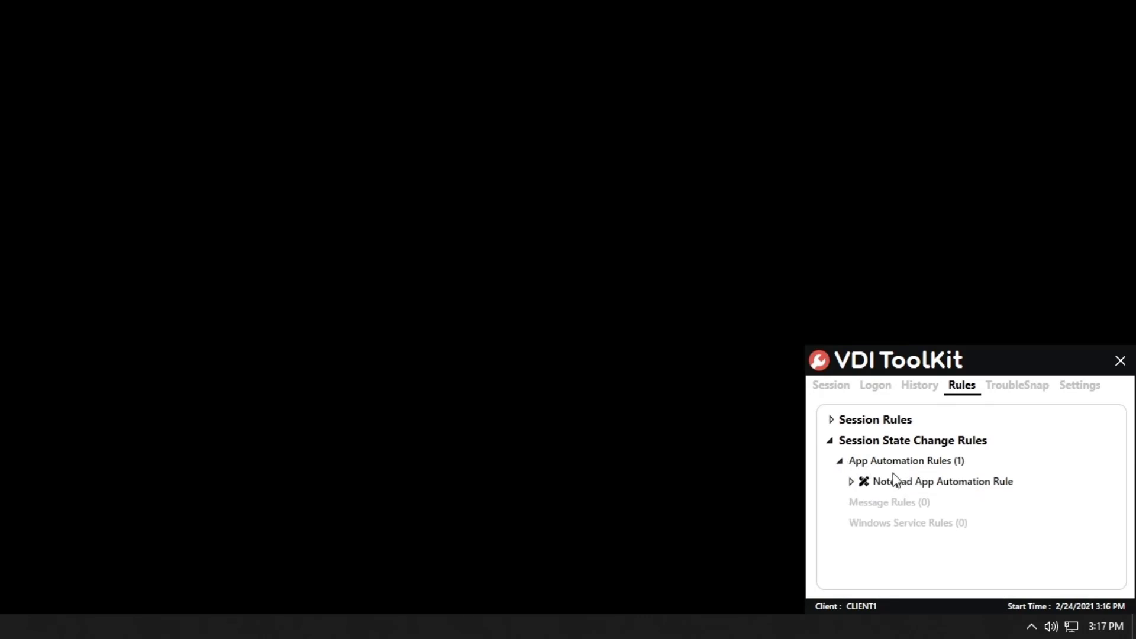
mouse_move(905, 481)
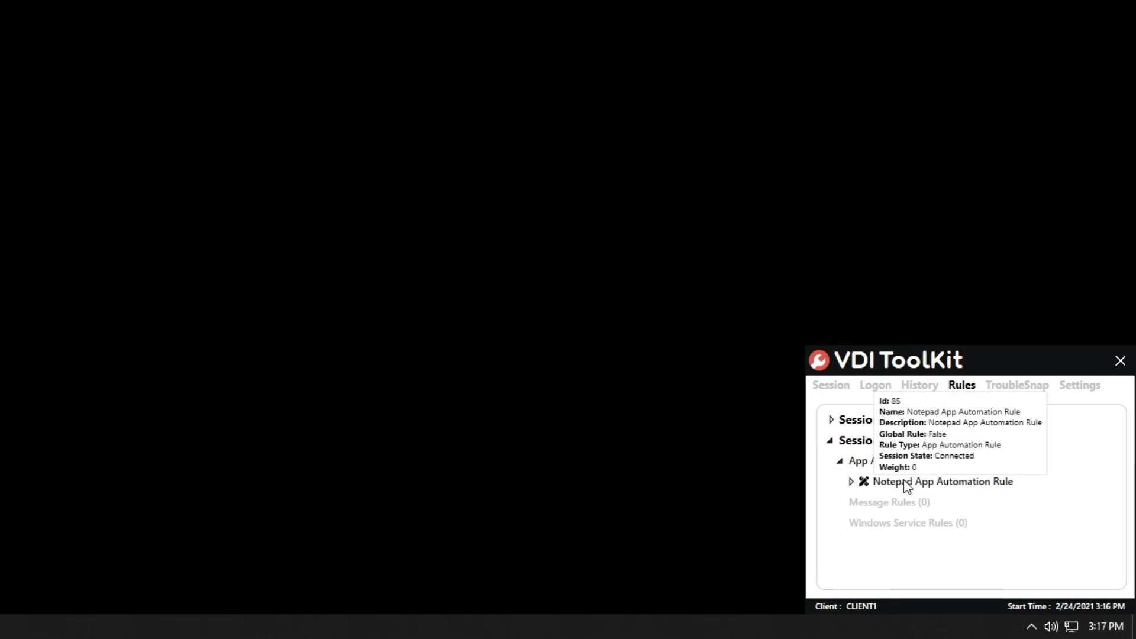